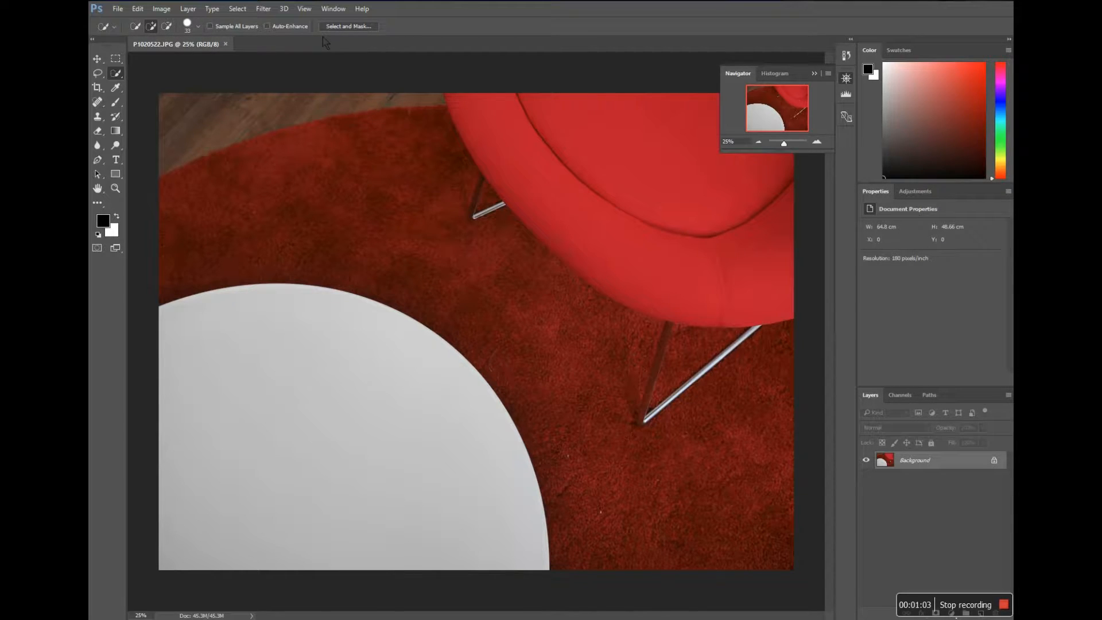
Step: Set the Quick Selection brush size to 68 px and select the red chair seat
left_click(198, 27)
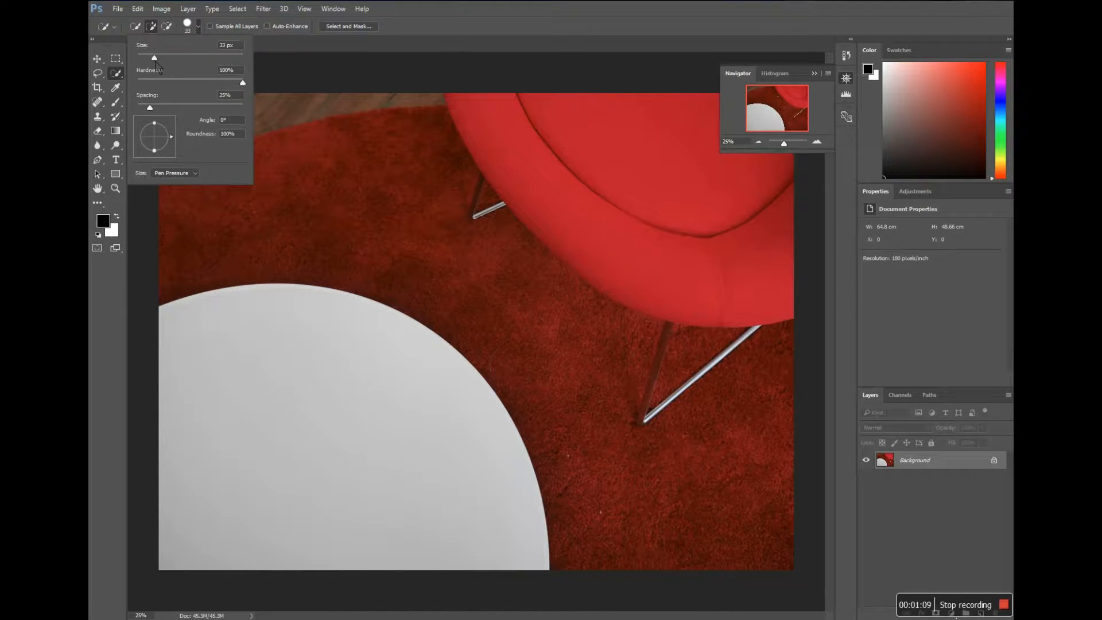
left_click_drag(155, 59, 191, 65)
left_click_drag(190, 59, 147, 59)
left_click_drag(147, 57, 172, 58)
key("Return")
mouse_move(602, 148)
left_mouse_down()
mouse_move(585, 169)
mouse_move(588, 189)
mouse_move(618, 193)
mouse_move(641, 167)
mouse_move(540, 129)
mouse_move(499, 127)
mouse_move(556, 199)
mouse_move(613, 240)
mouse_move(647, 247)
left_mouse_up()
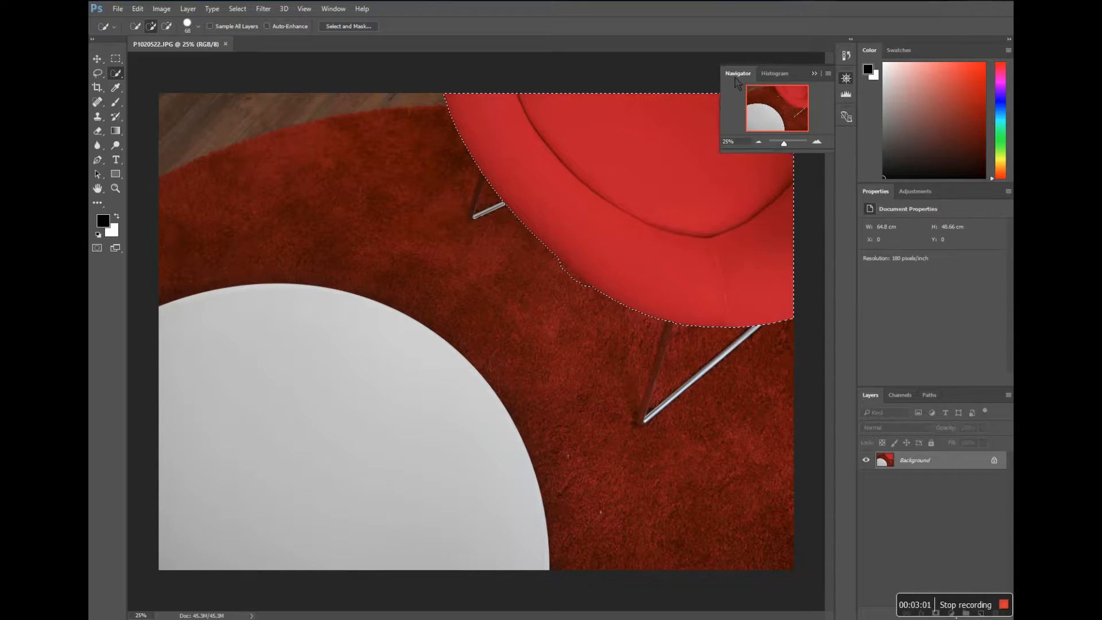
Step: Detach the Navigator panel and extend the chair selection onto the carpet along the seat's lower-left edge
left_click_drag(735, 78, 725, 129)
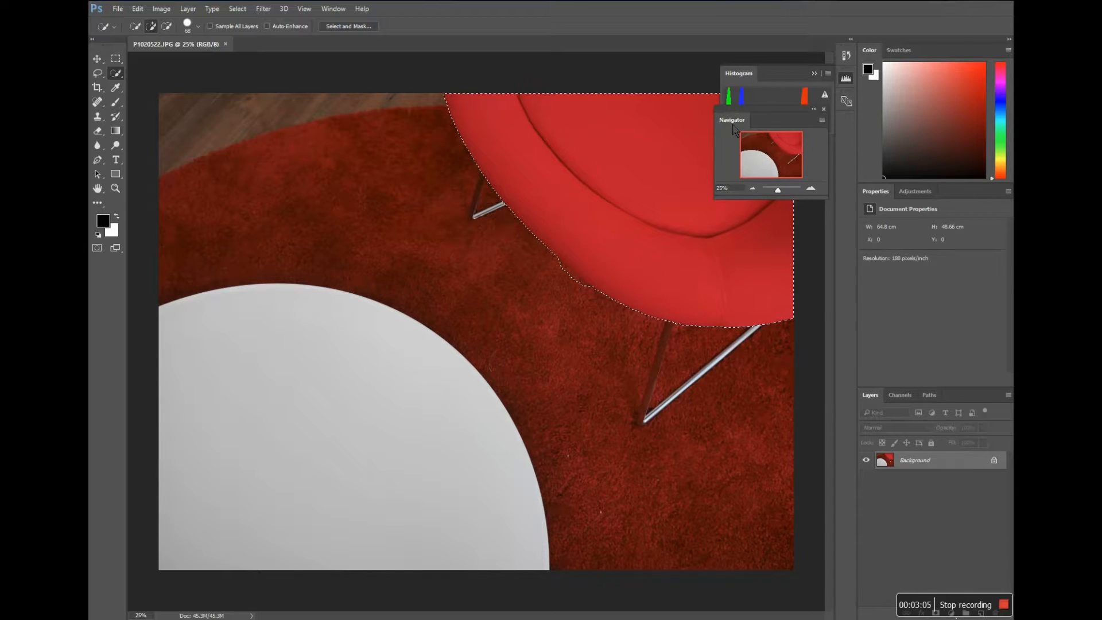
left_click(778, 190)
mouse_move(784, 196)
left_mouse_down()
mouse_move(795, 196)
mouse_move(766, 197)
mouse_move(783, 194)
left_mouse_up()
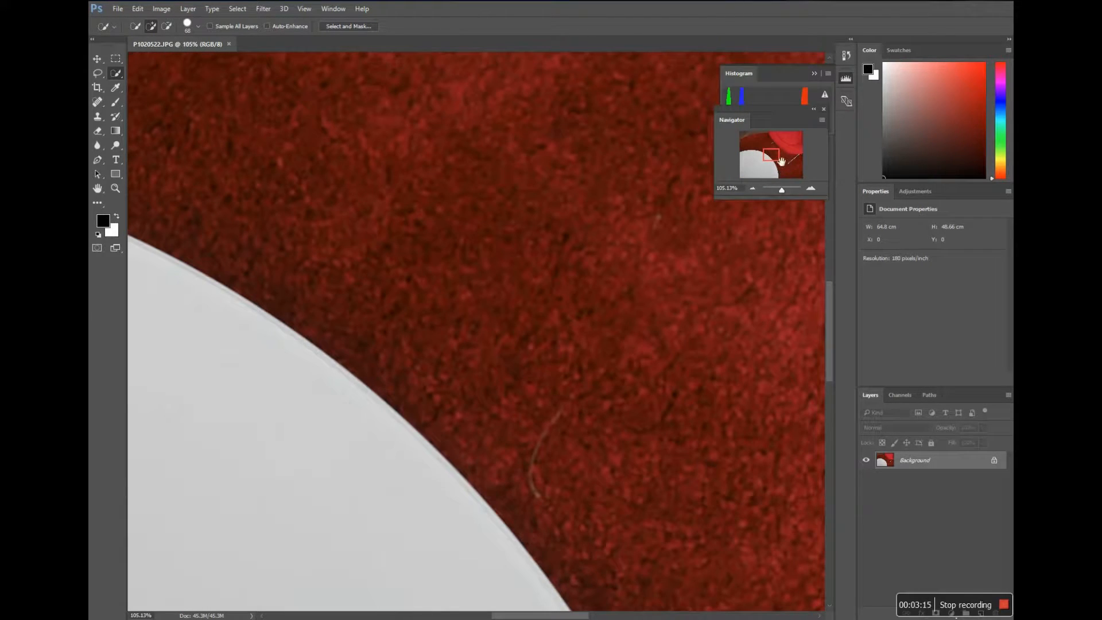
left_click_drag(781, 161, 788, 158)
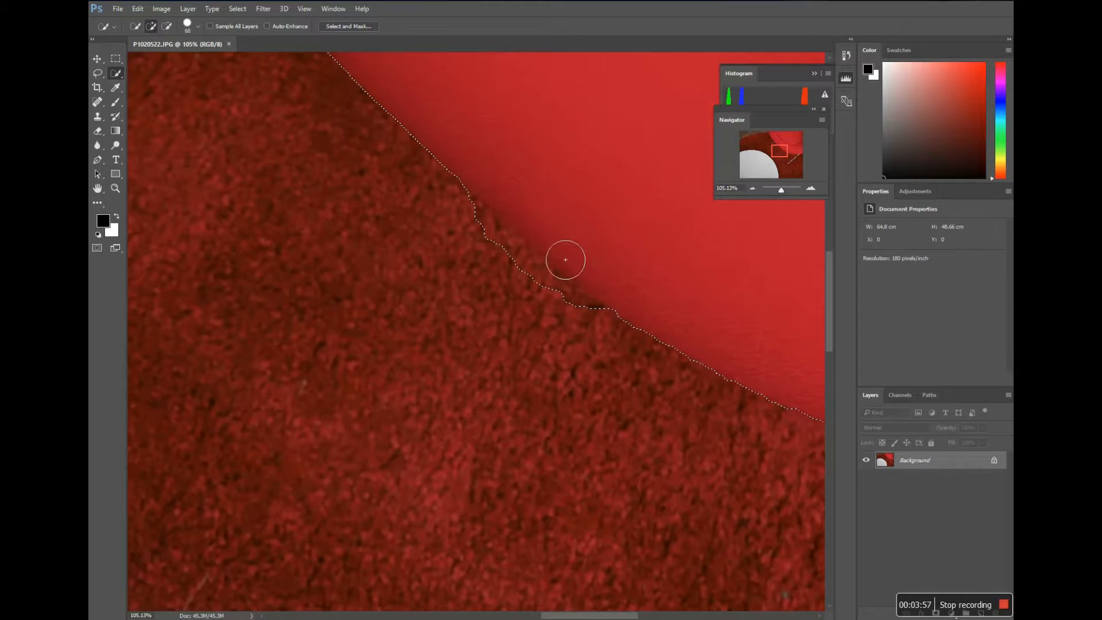
left_click_drag(565, 260, 532, 302)
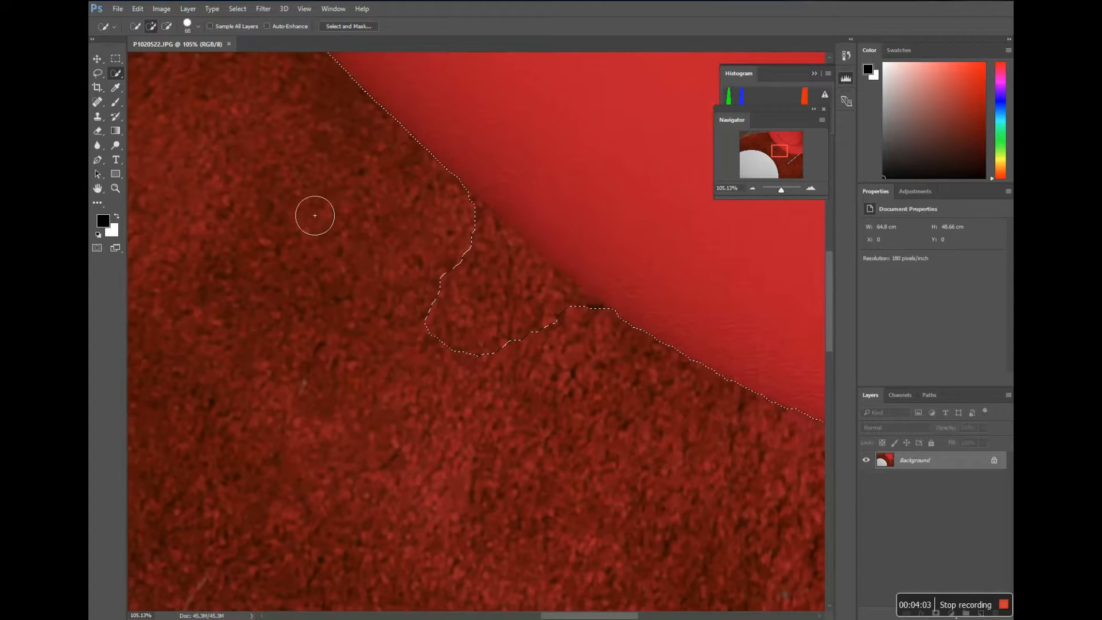
Step: Subtract the carpet spill from the selection along the chair's lower-left edge
left_click(166, 26)
left_click(150, 27)
key("alt")
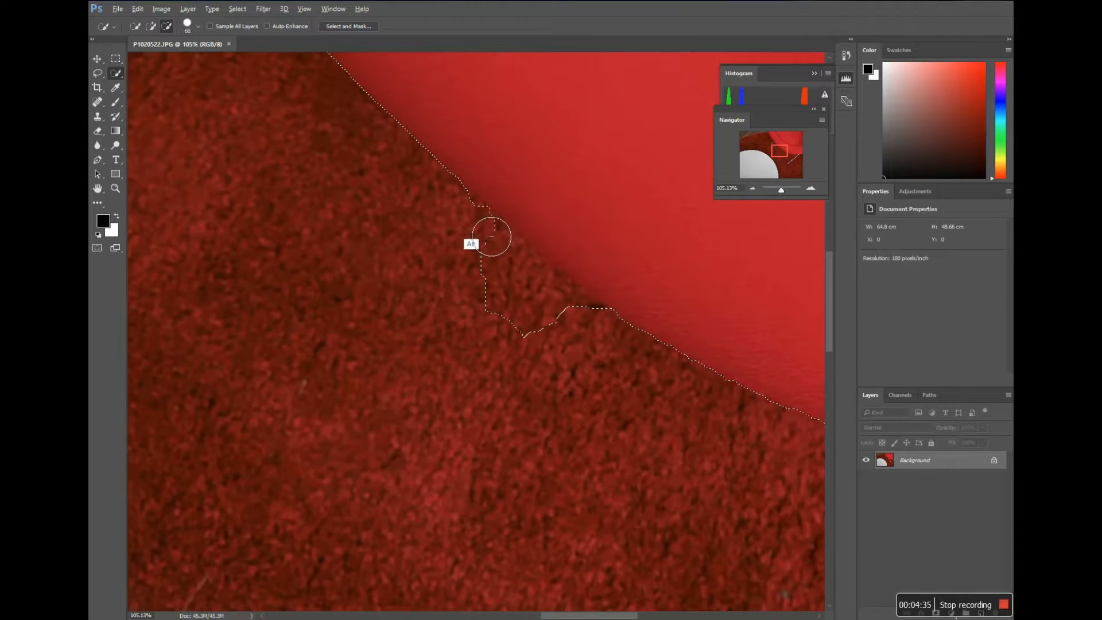
left_click_drag(507, 257, 527, 291)
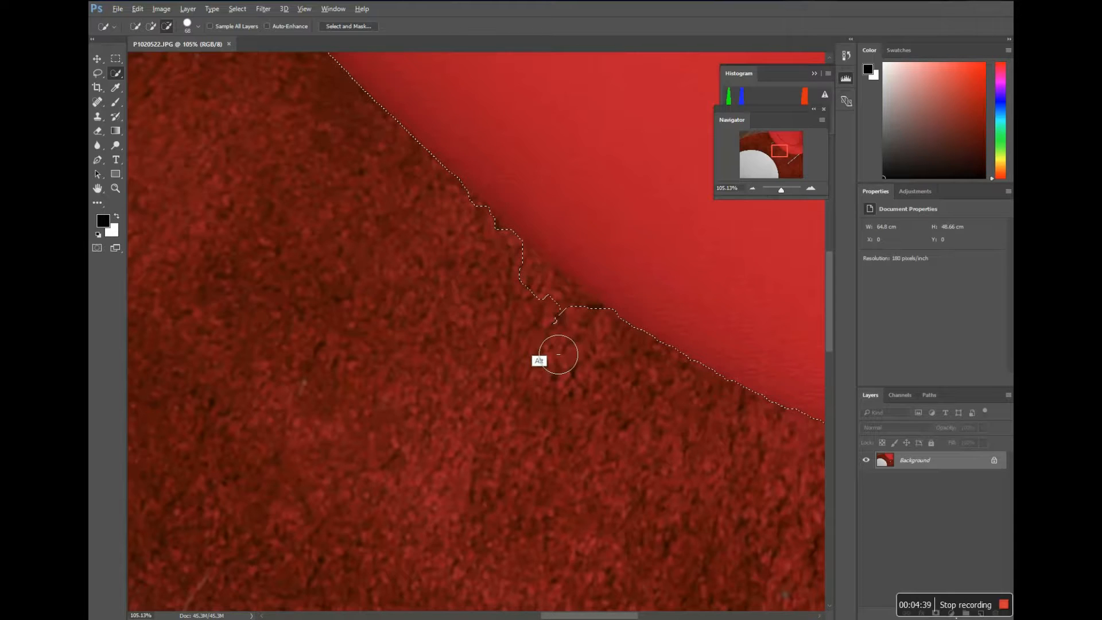
mouse_move(573, 331)
left_mouse_down()
mouse_move(543, 275)
mouse_move(619, 325)
mouse_move(572, 310)
mouse_move(499, 252)
left_mouse_up()
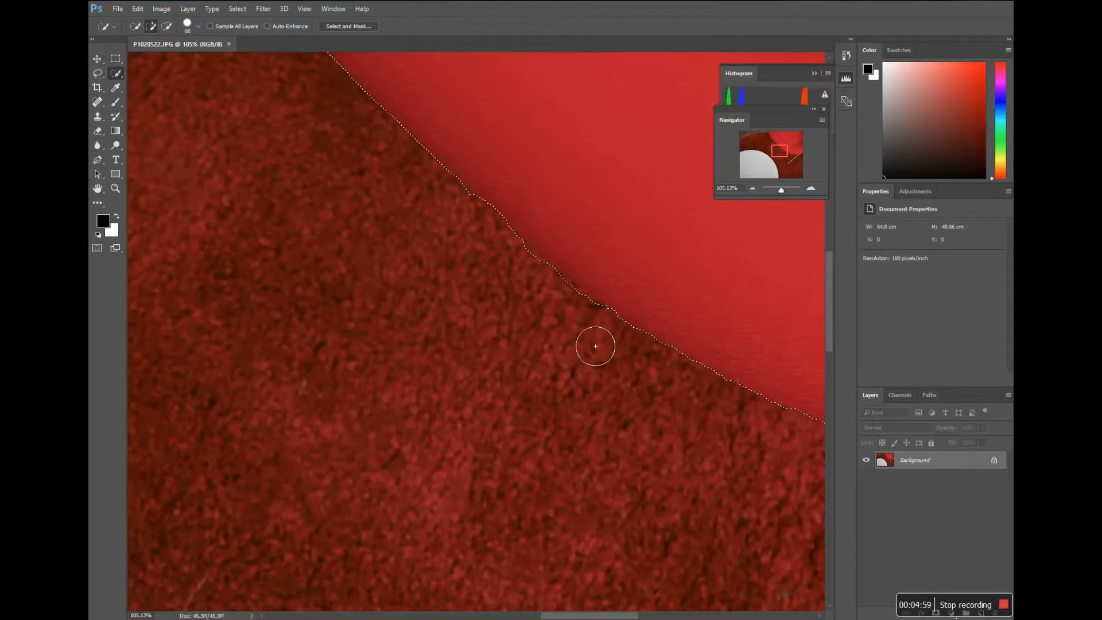
Step: Reduce the selection brush to 19 px and trim the remaining bumps from the selection along the chair's lower-left edge
key("alt")
key("alt")
left_click(198, 26)
left_click_drag(168, 59, 147, 60)
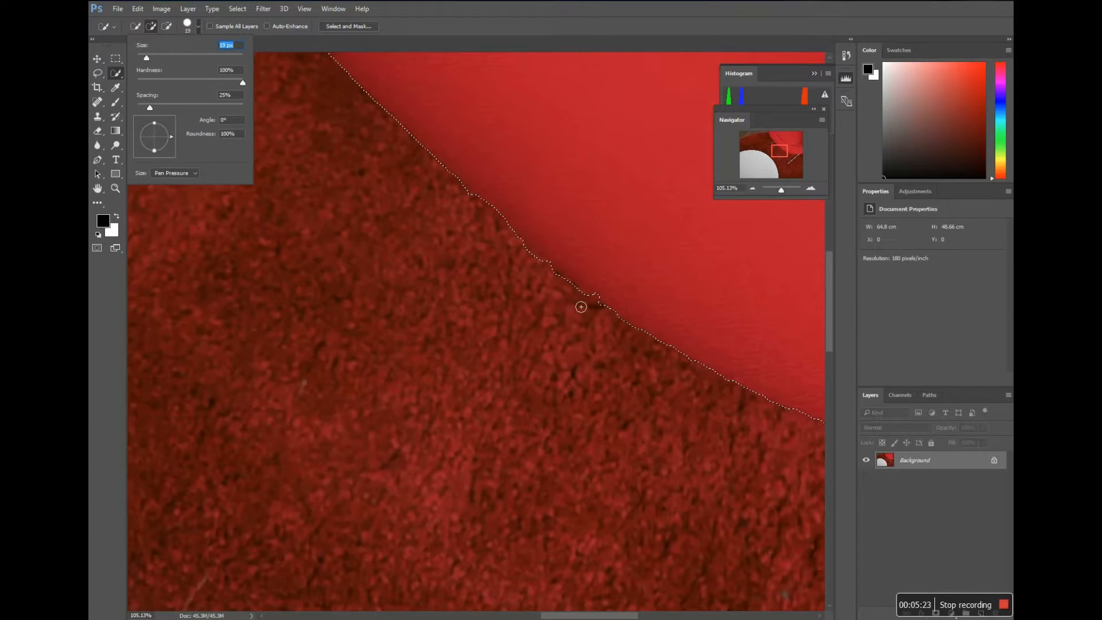
key("alt")
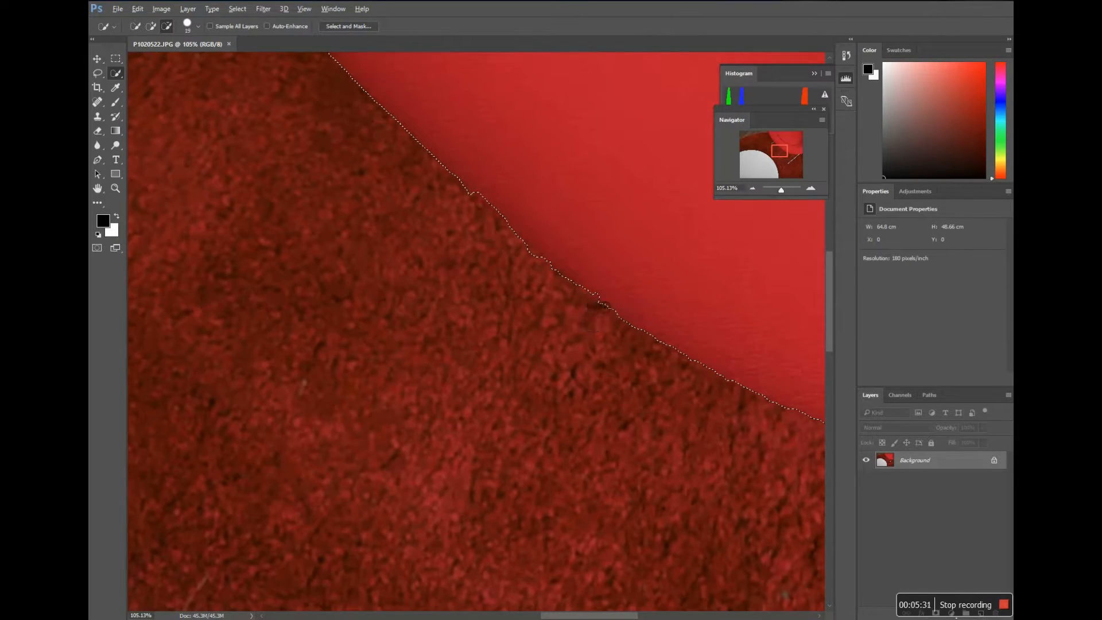
key("alt")
left_click(631, 326, "alt")
key("alt")
left_click(491, 282, "alt")
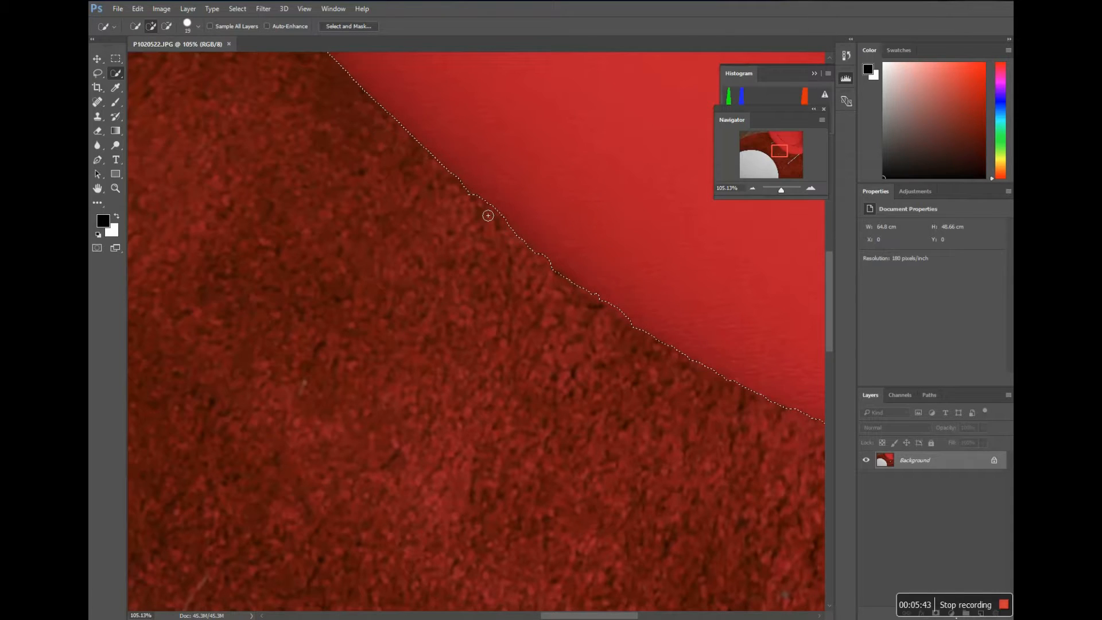
key("alt")
left_click(473, 202, "alt")
Step: Float the Layers panel and add a Hue/Saturation adjustment layer above the Background, masked to the chair selection
left_click(780, 190)
left_click_drag(781, 194, 777, 196)
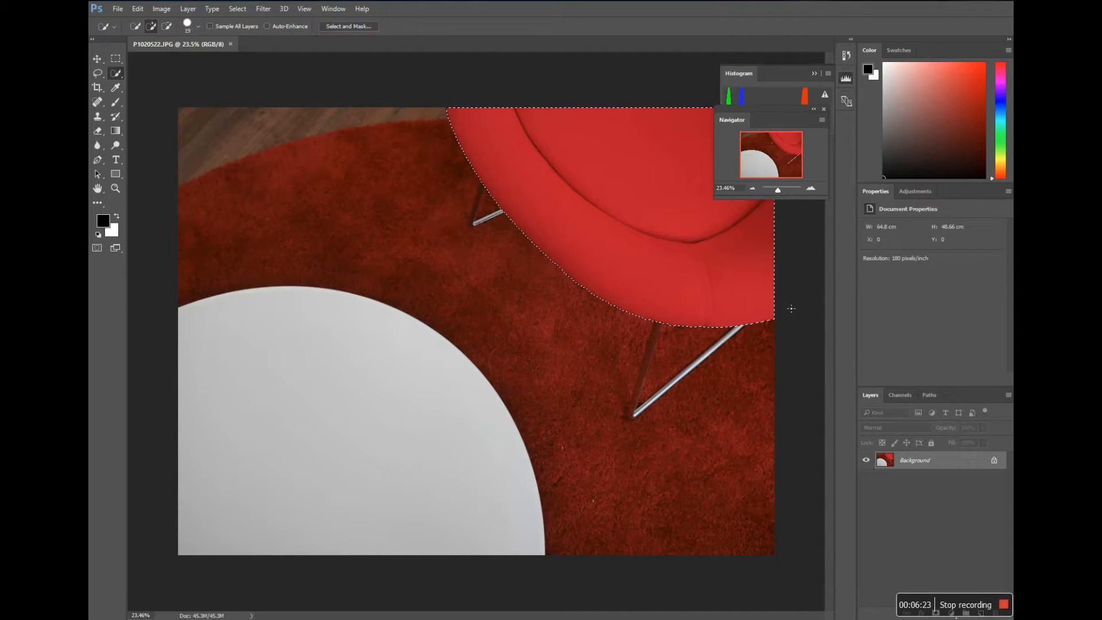
left_click(333, 9)
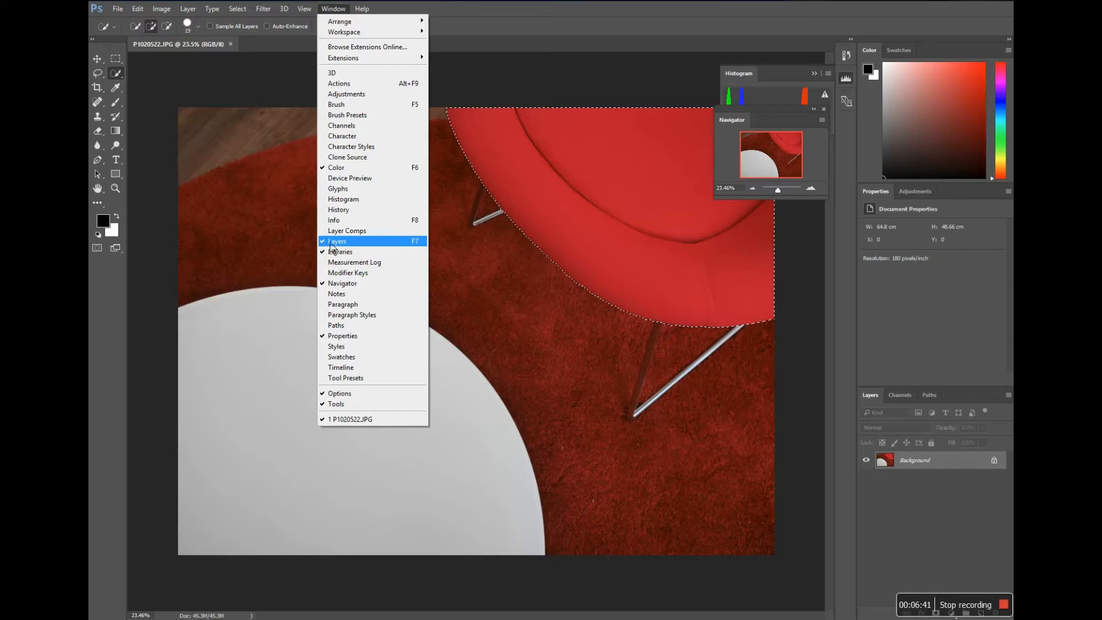
left_click(923, 466)
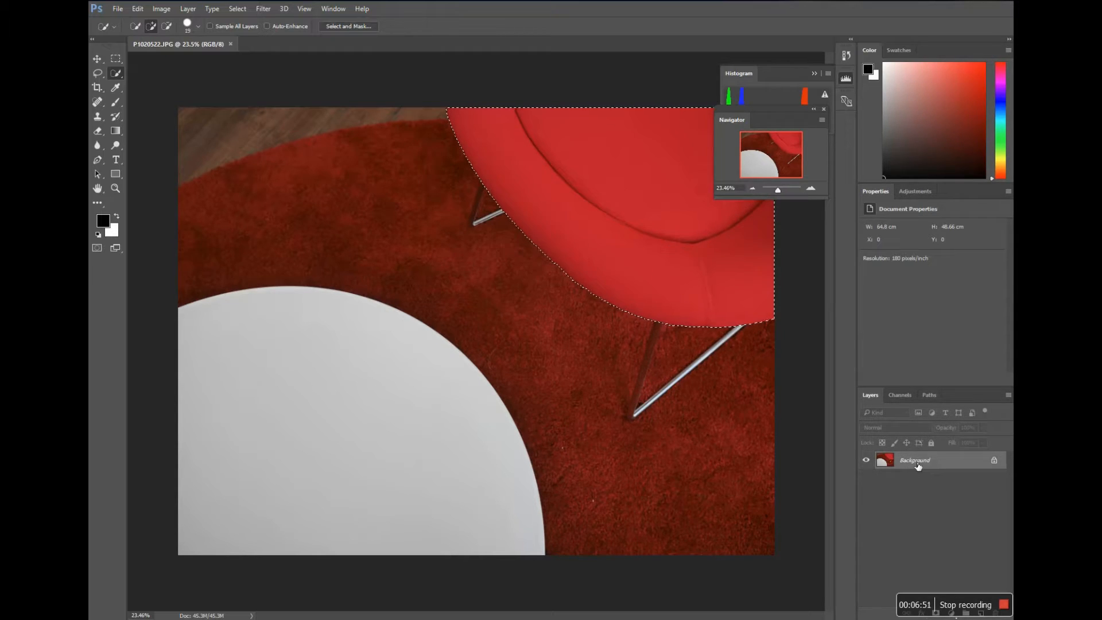
left_click_drag(871, 400, 875, 312)
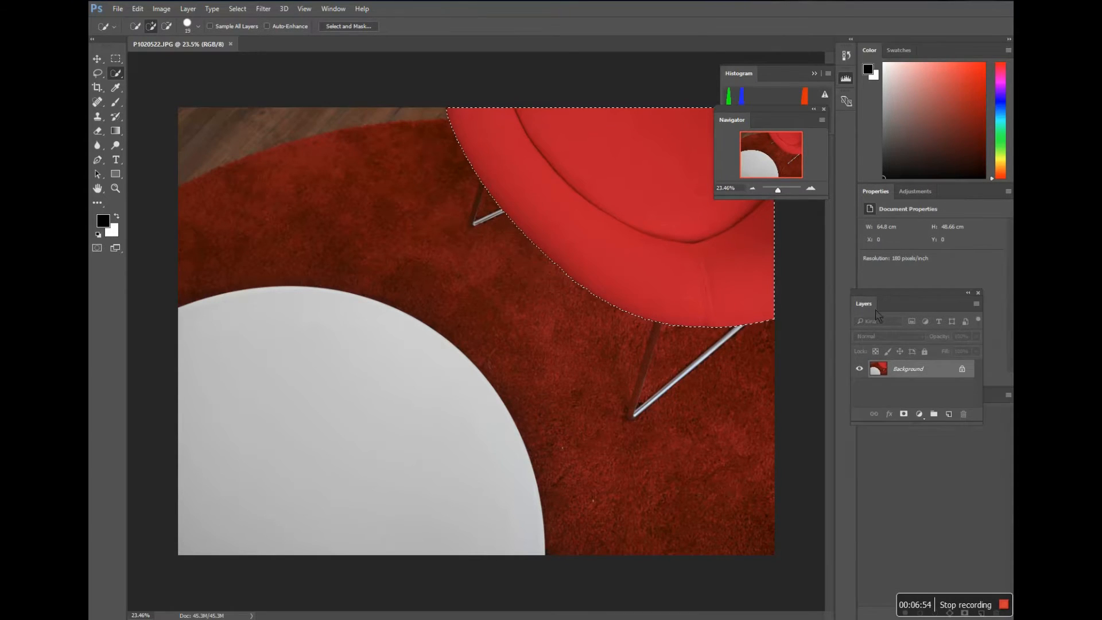
left_click(925, 413)
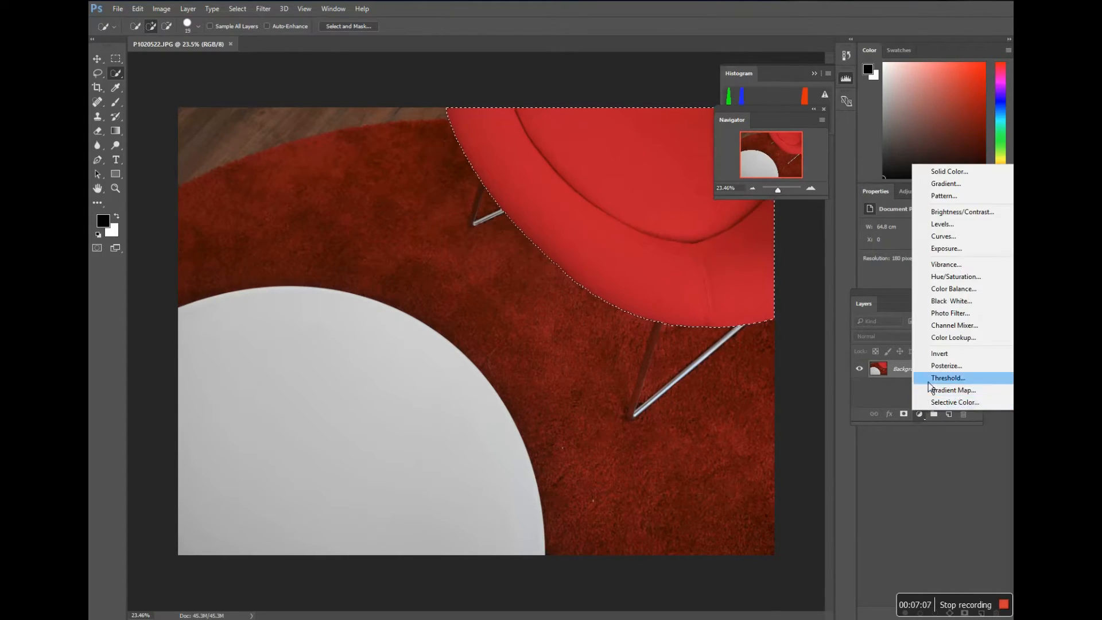
left_click(936, 278)
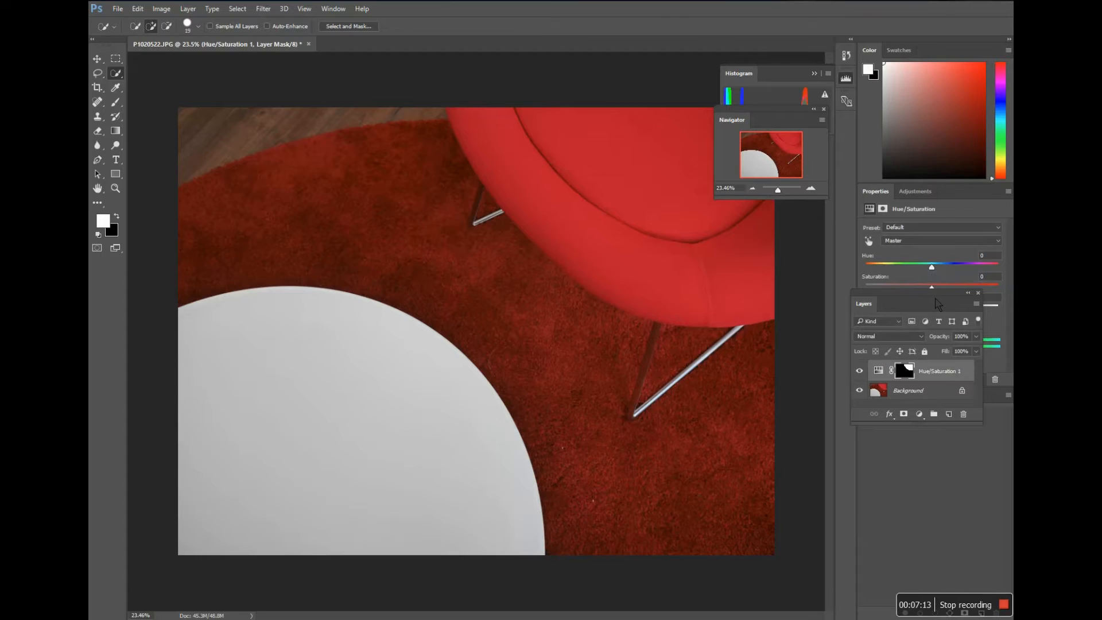
Step: Dock the Layers panel below Properties and recolor the chair green with hue +84 and saturation -7
left_click_drag(911, 295, 918, 395)
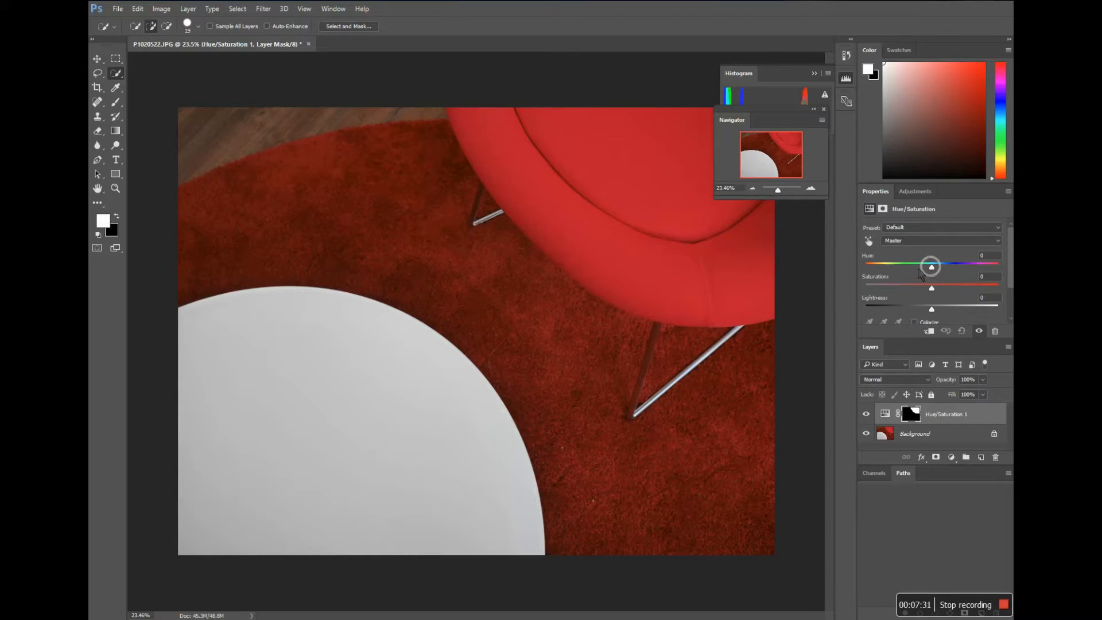
left_click_drag(932, 268, 973, 279)
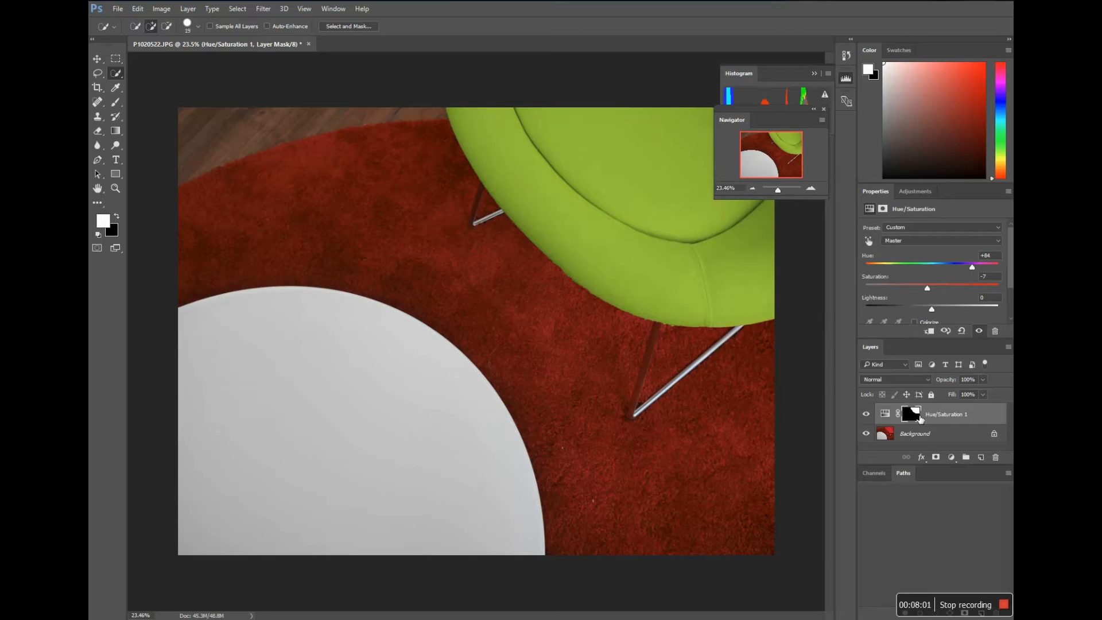
Step: Reopen the Hue/Saturation adjustment from the Background layer and change the chair to magenta with hue -43
left_click(925, 436)
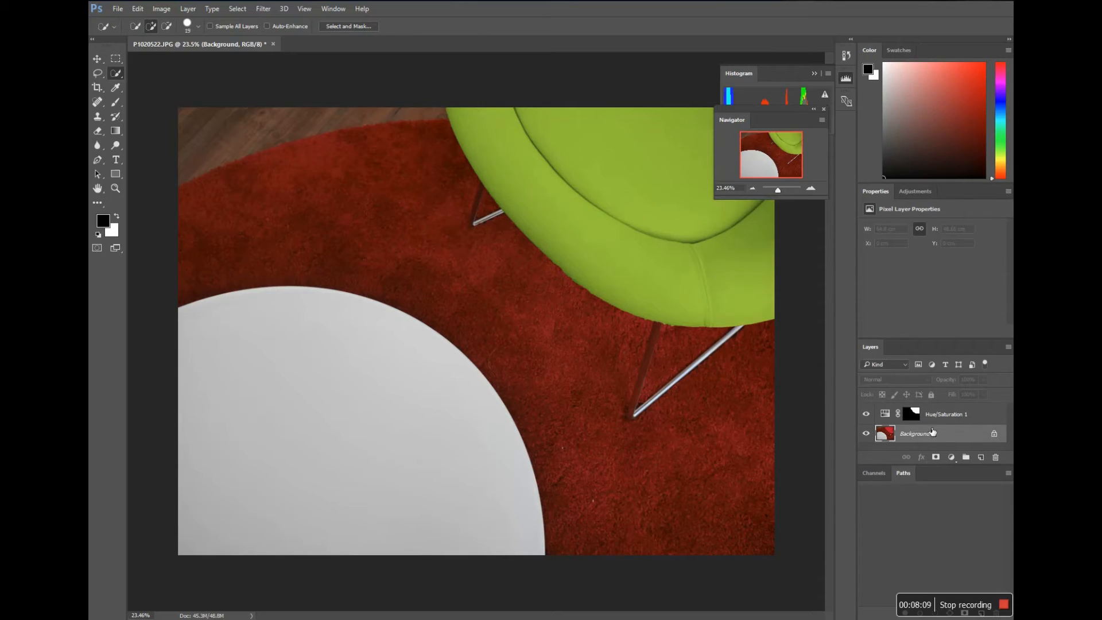
left_click(887, 413)
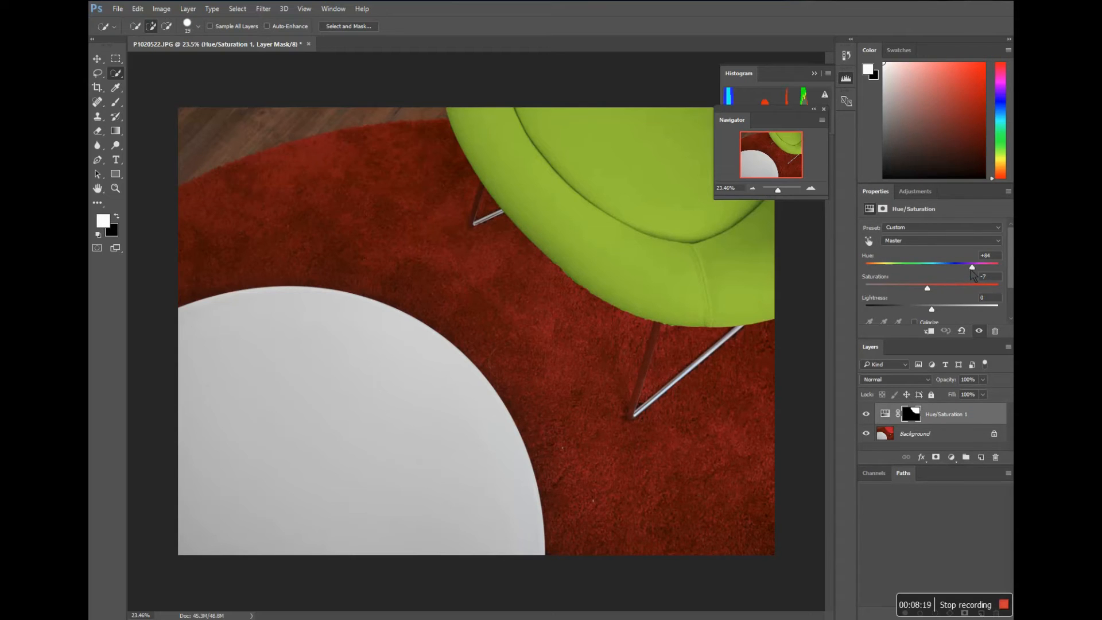
left_click_drag(971, 268, 903, 270)
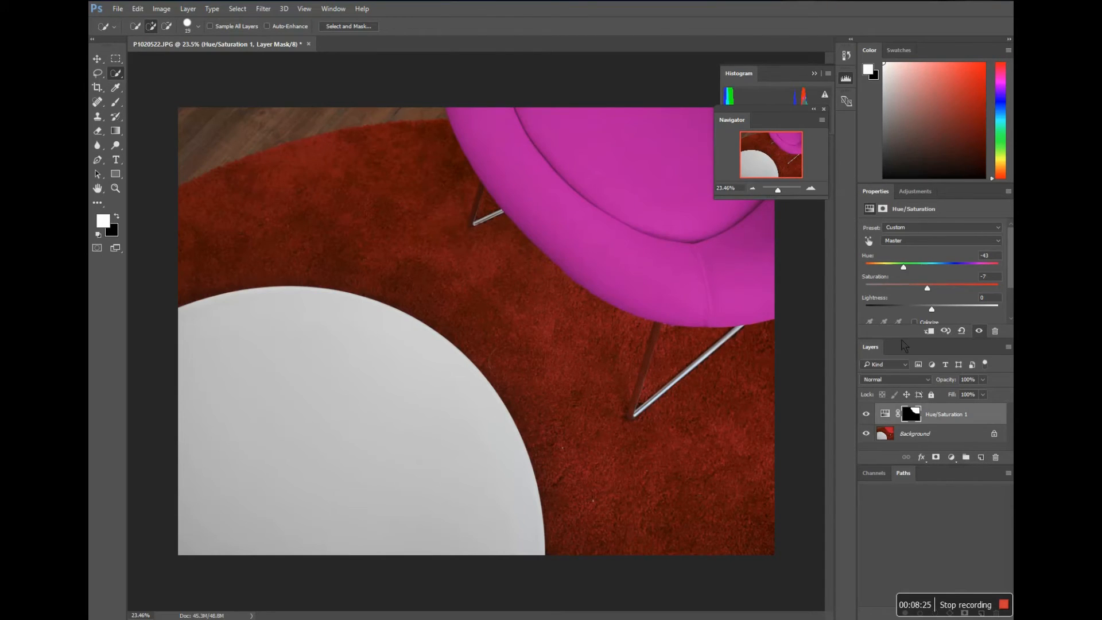
Step: Reselect the chair seat on the Background layer and set the existing Hue/Saturation layer's hue to -47
left_click(913, 434)
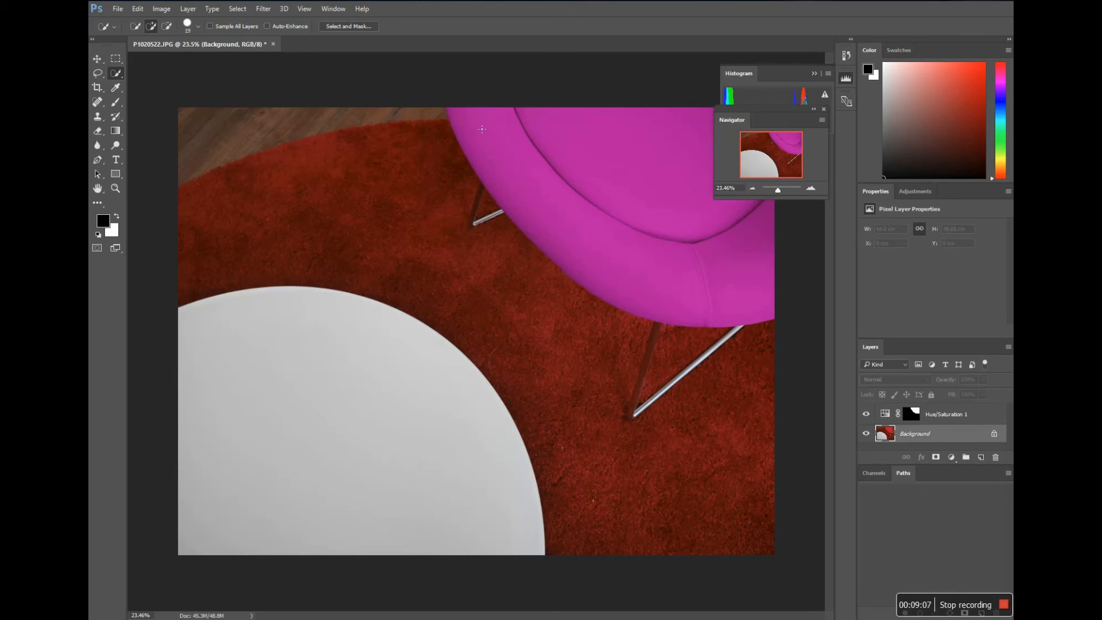
mouse_move(505, 166)
left_mouse_down()
mouse_move(560, 184)
mouse_move(617, 233)
mouse_move(726, 229)
mouse_move(707, 233)
mouse_move(681, 198)
left_mouse_up()
left_click(955, 461)
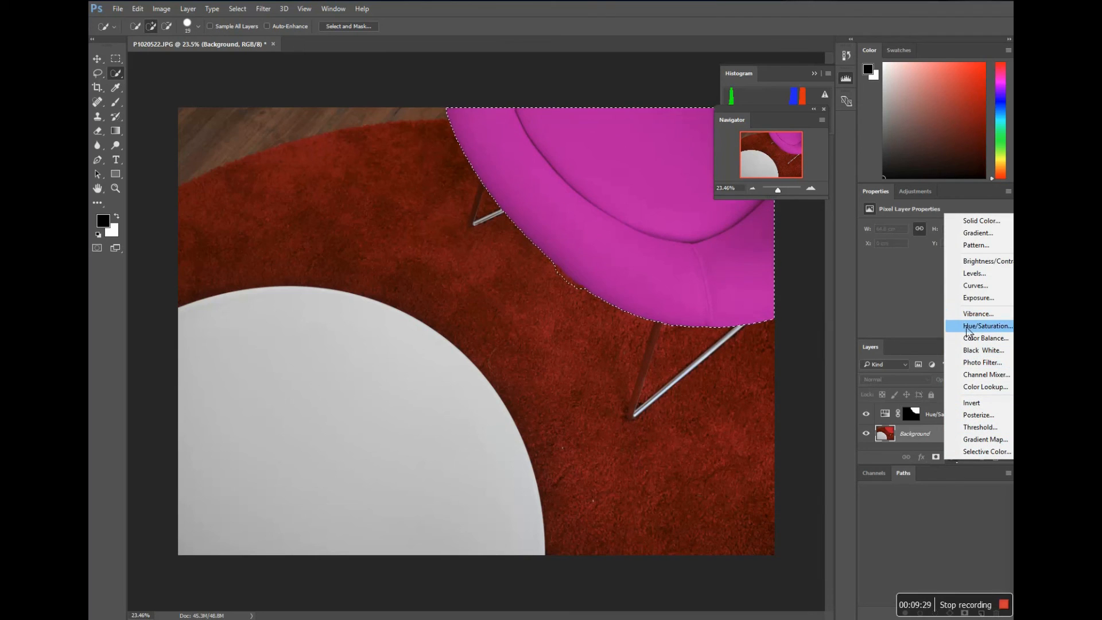
left_click(884, 420)
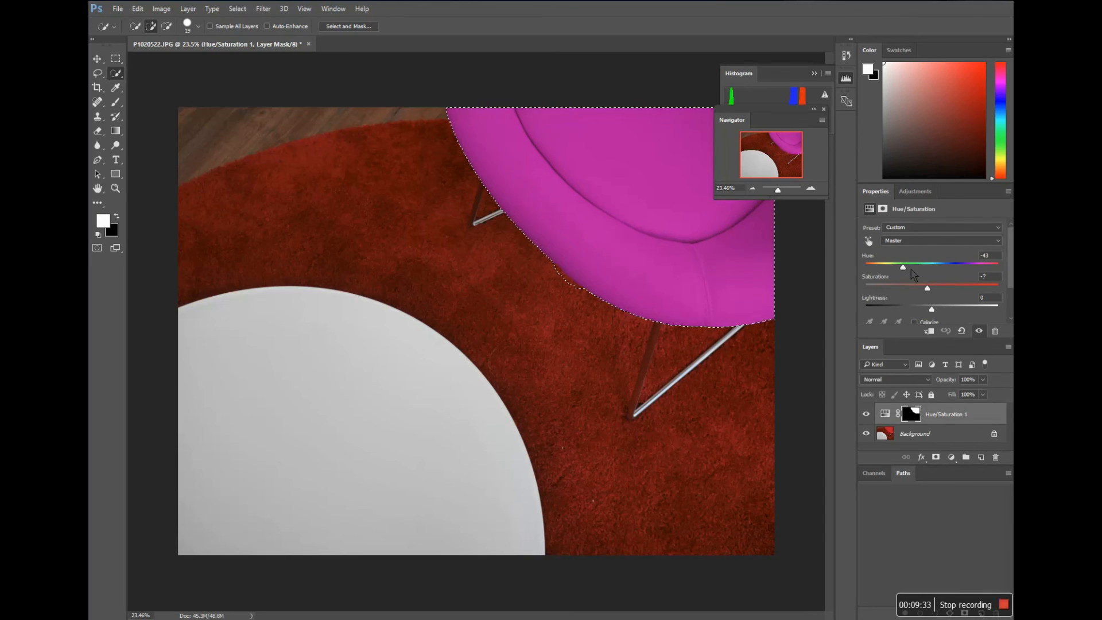
mouse_move(913, 275)
left_mouse_down()
mouse_move(933, 276)
mouse_move(889, 278)
mouse_move(929, 280)
mouse_move(907, 278)
left_mouse_up()
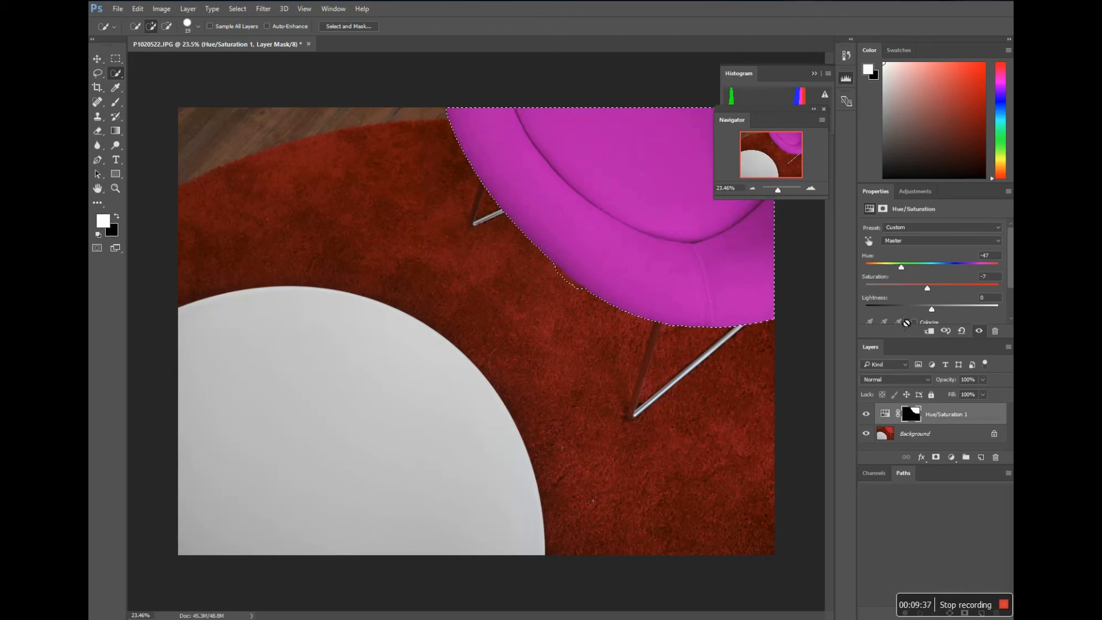